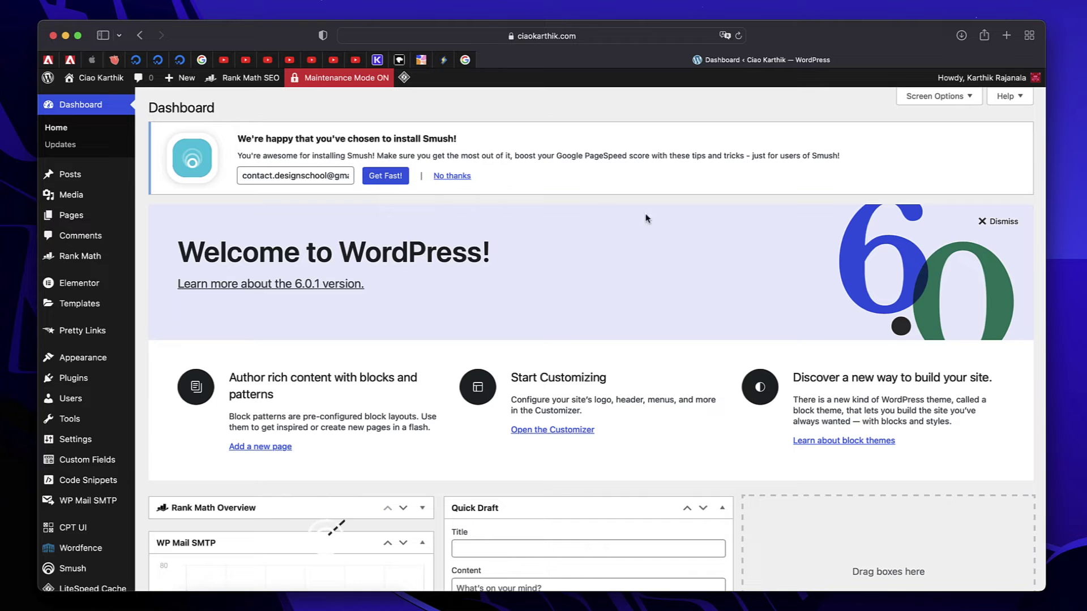
Step: Go to the Installed Plugins list
scroll(592, 216, up, 1)
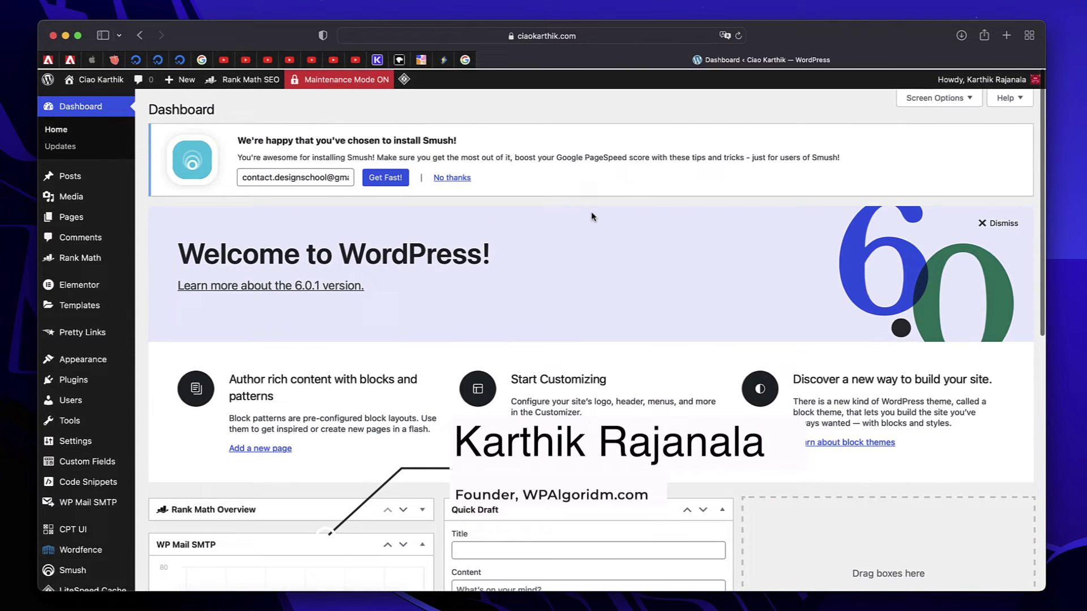
click(596, 112)
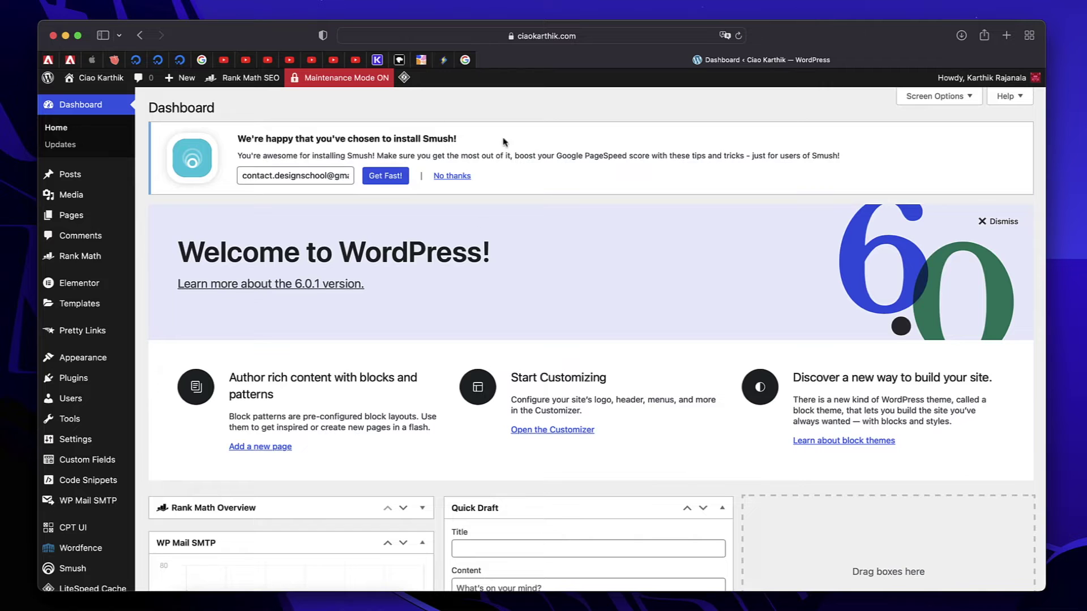
click(81, 378)
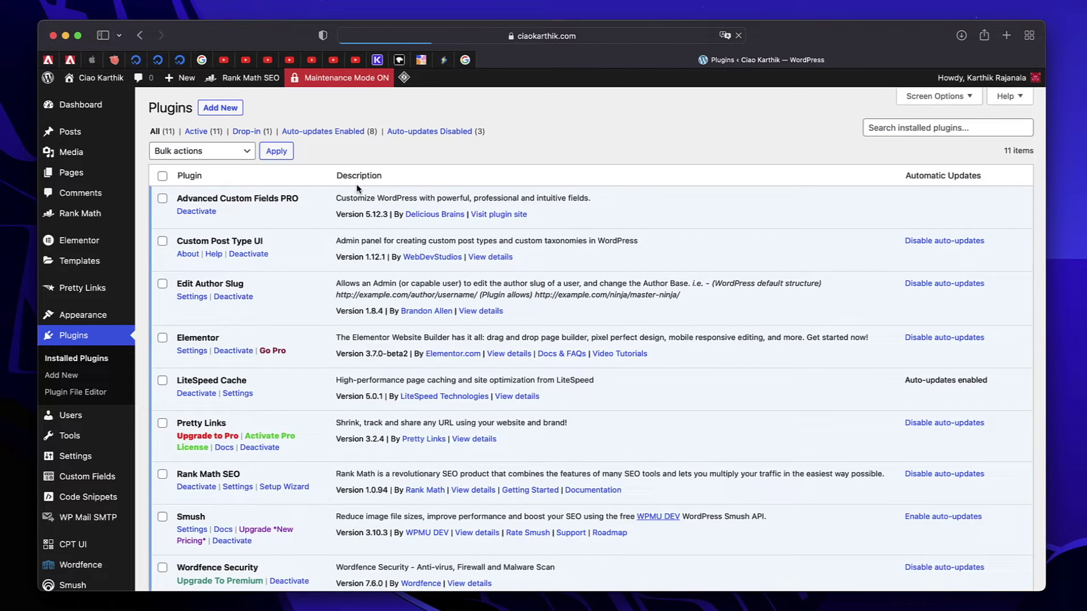
Step: Install Yoast Duplicate Post from the Popular plugins and activate it
click(253, 130)
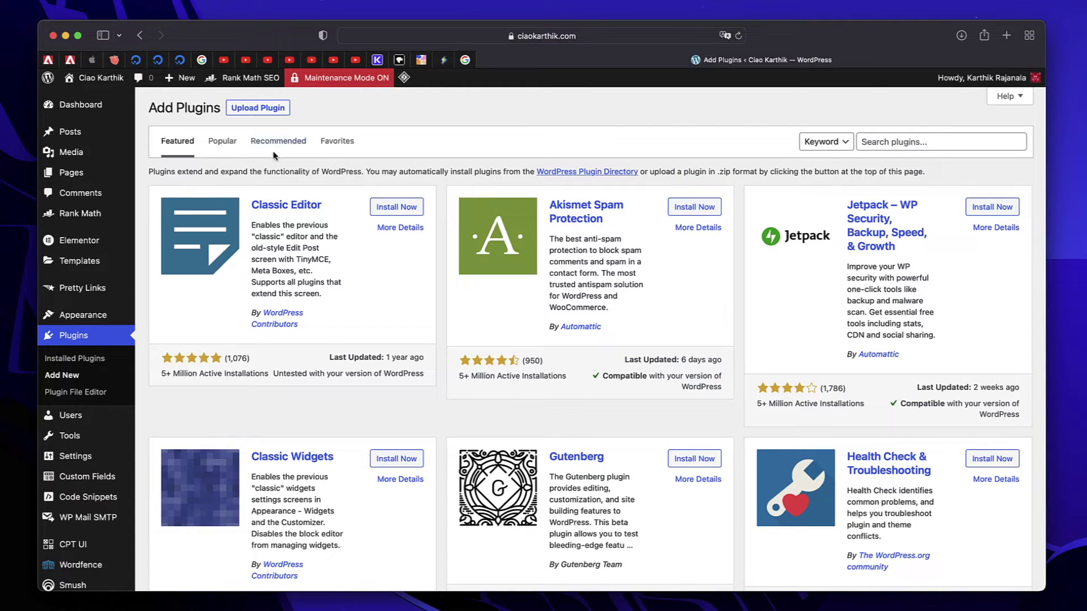
click(218, 143)
scroll(660, 342, down, 4)
scroll(661, 342, down, 8)
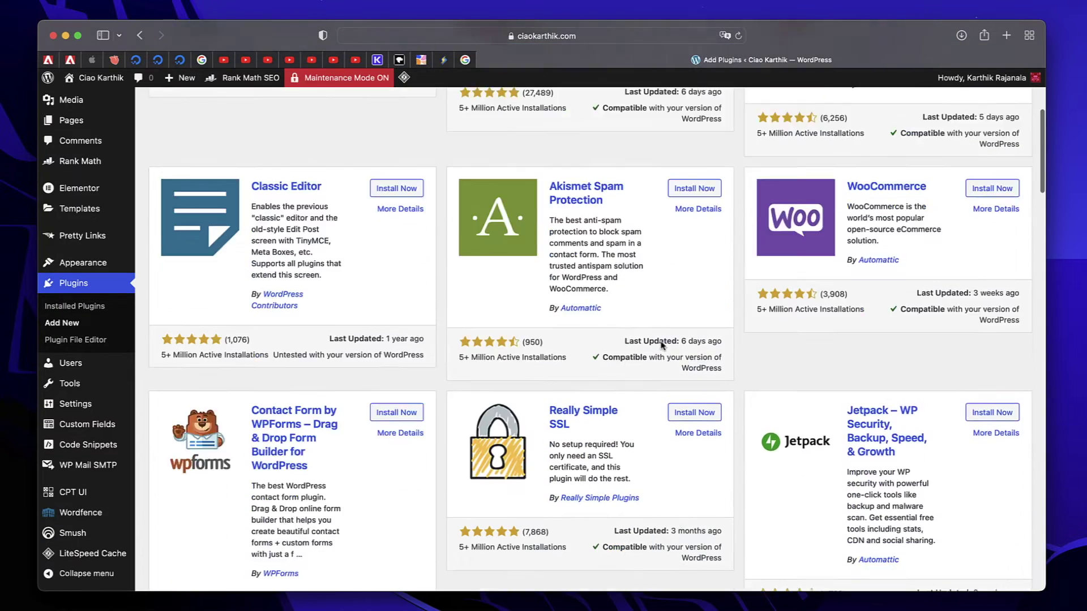
click(988, 364)
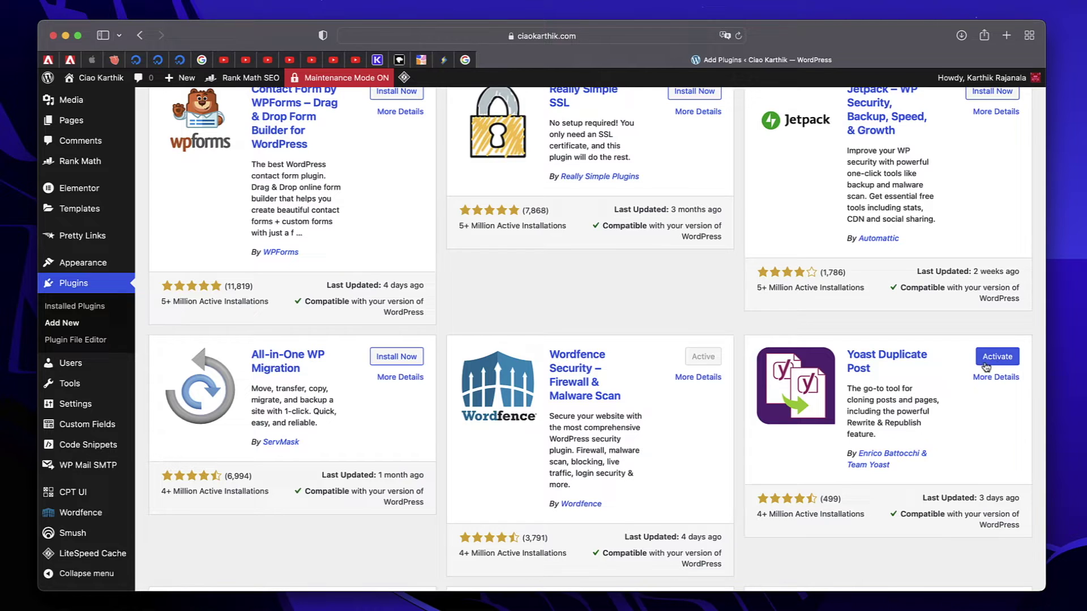
click(997, 357)
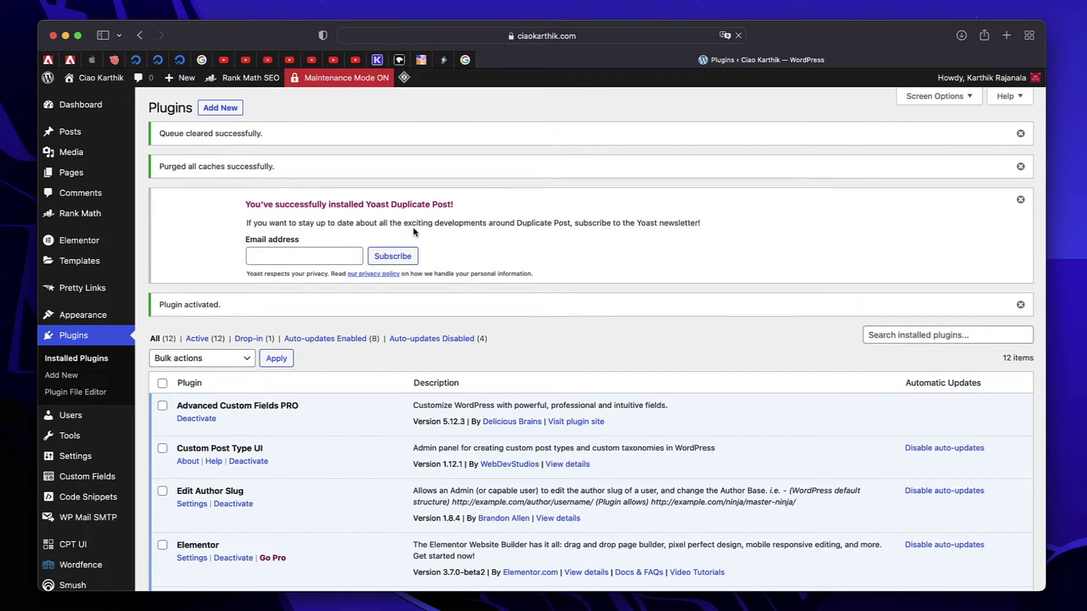
Step: On the Dashboard, select the Yoast newsletter notice sentence, then return to Installed Plugins
click(97, 105)
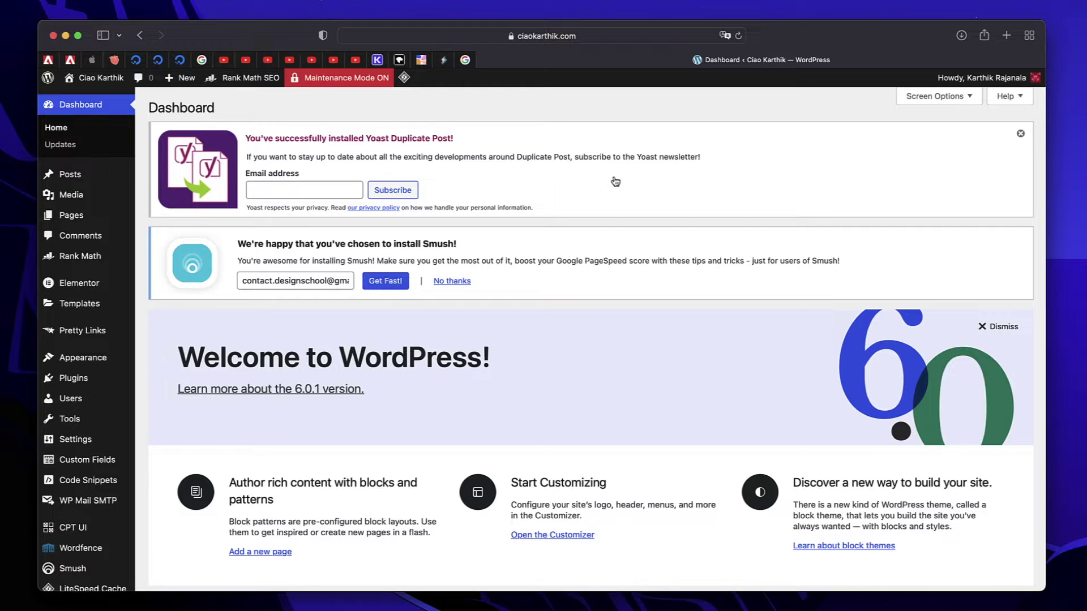
scroll(615, 181, down, 3)
scroll(651, 190, up, 3)
triple_click(575, 161)
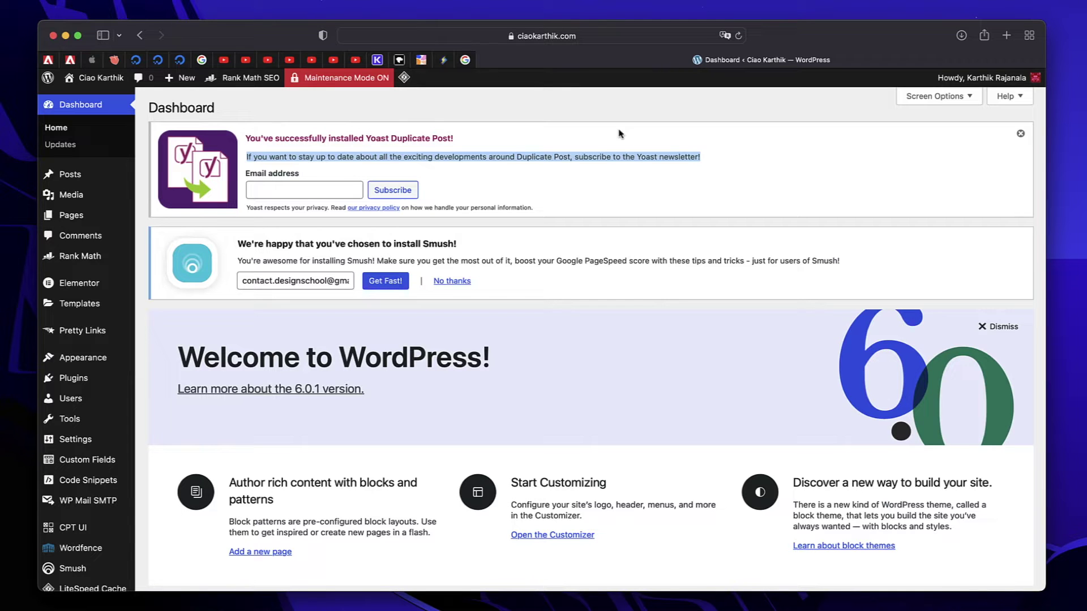
scroll(633, 300, down, 3)
scroll(632, 300, up, 3)
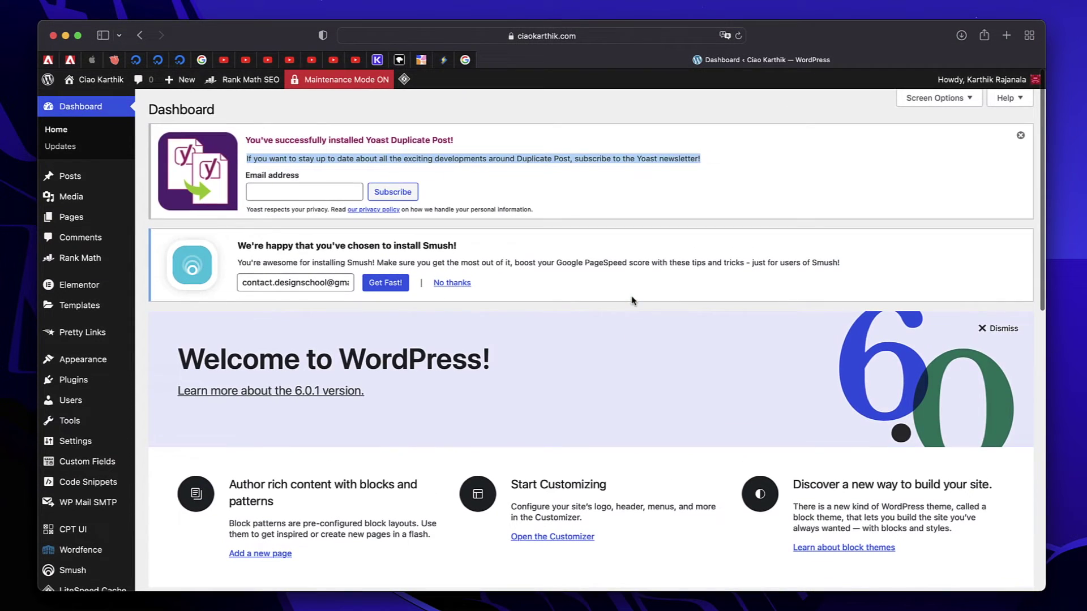
click(85, 379)
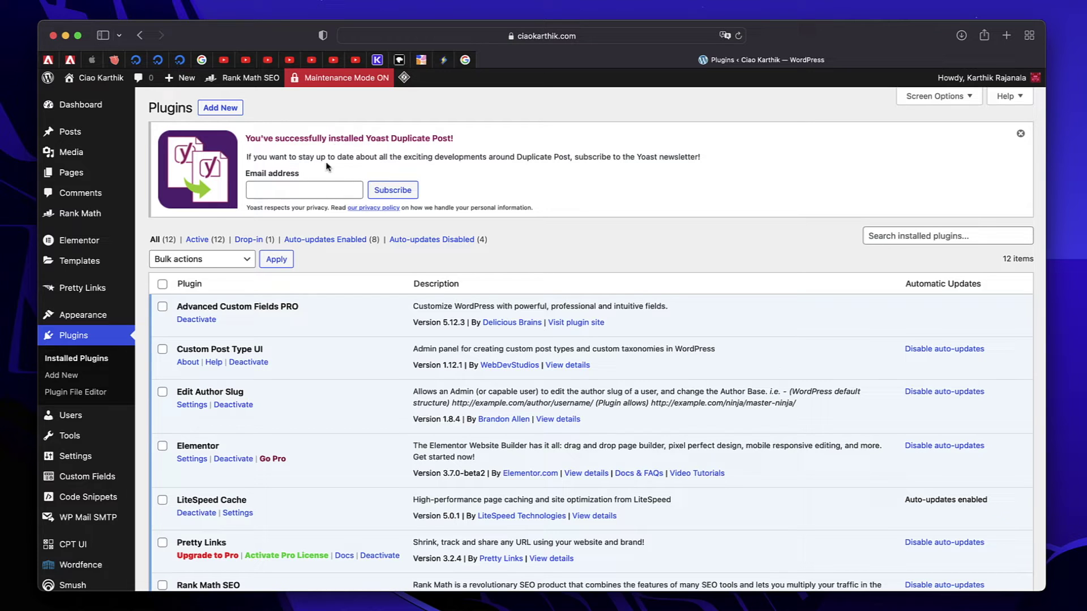
Step: Search the plugin directory for 'adm' and install Disable Admin Notices Individually
click(222, 109)
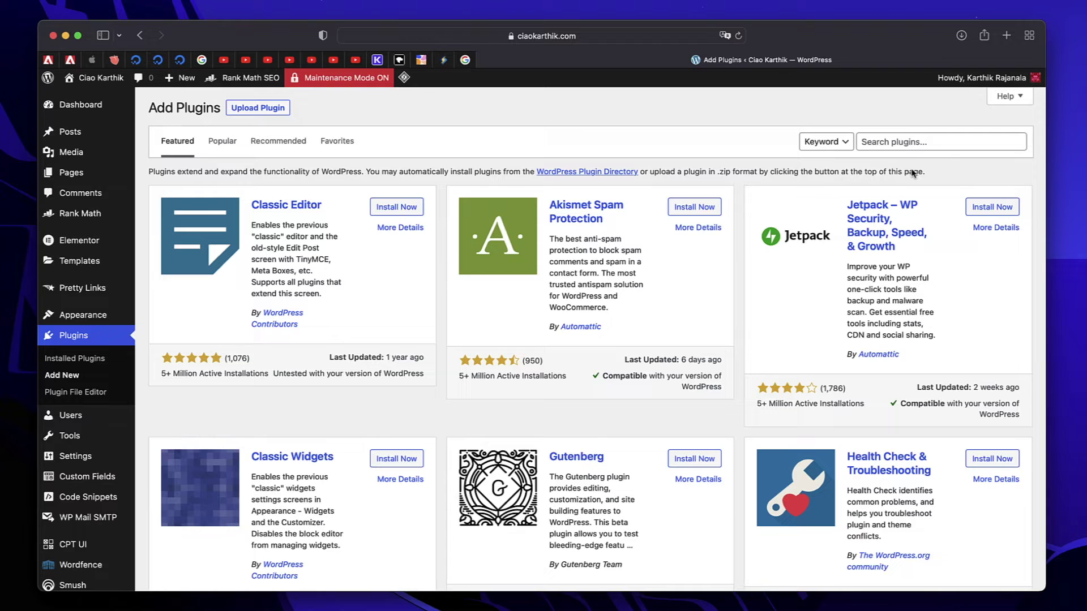
click(904, 151)
text(admin notices)
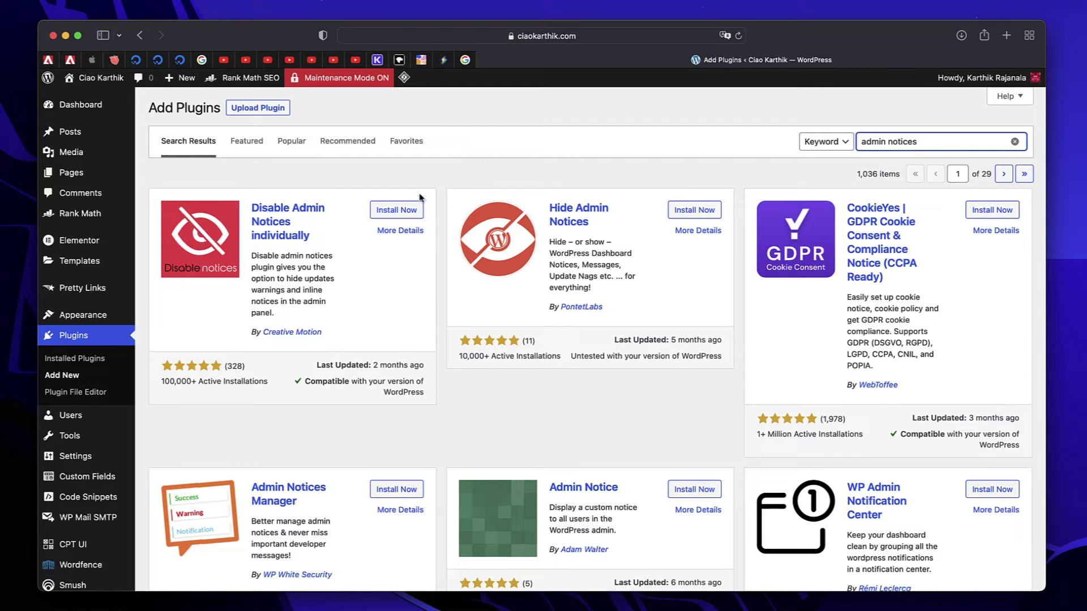
click(393, 214)
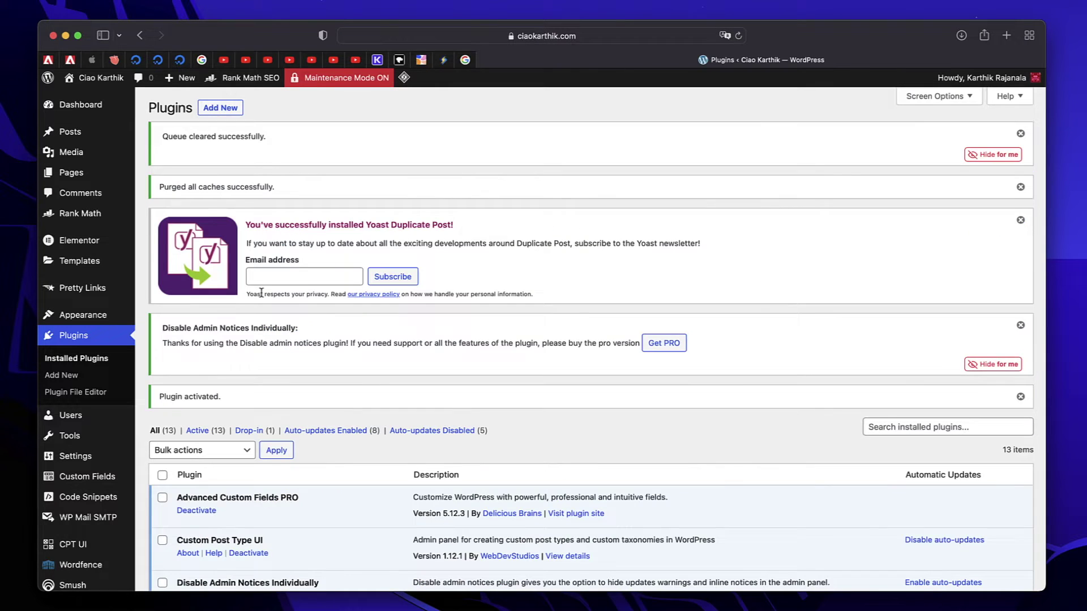
scroll(262, 293, down, 5)
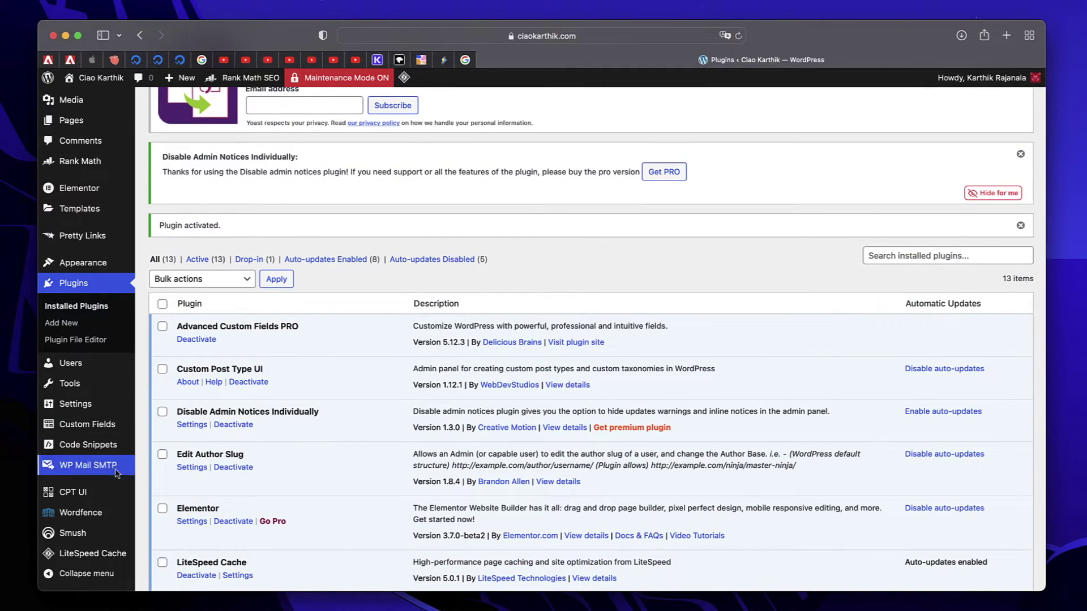
Step: Set the plugin's Hide admin notices option to All notices and save
mouse_move(94, 402)
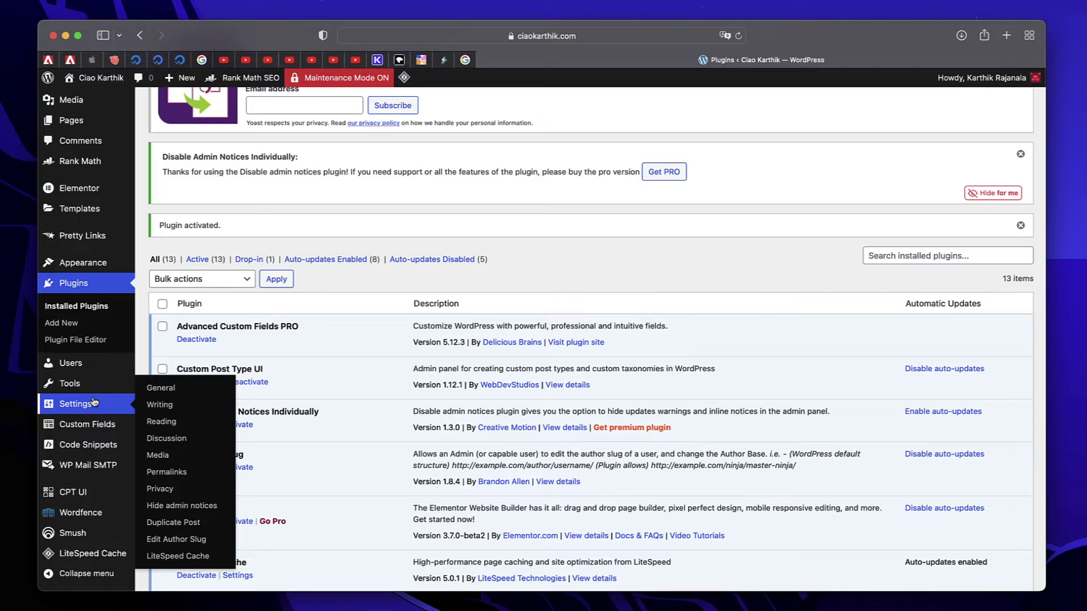
click(179, 508)
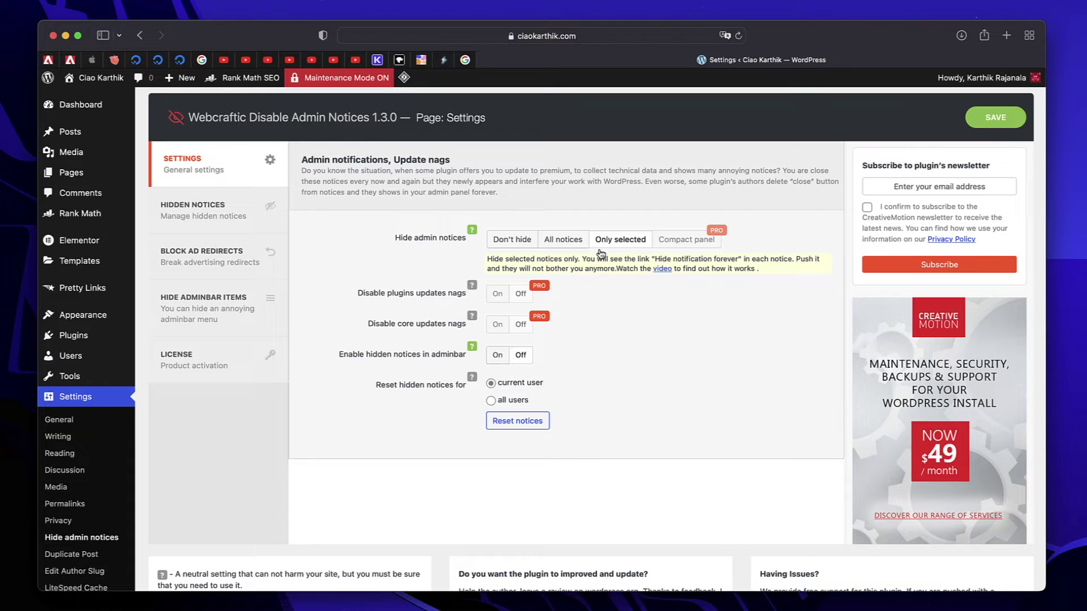
click(568, 243)
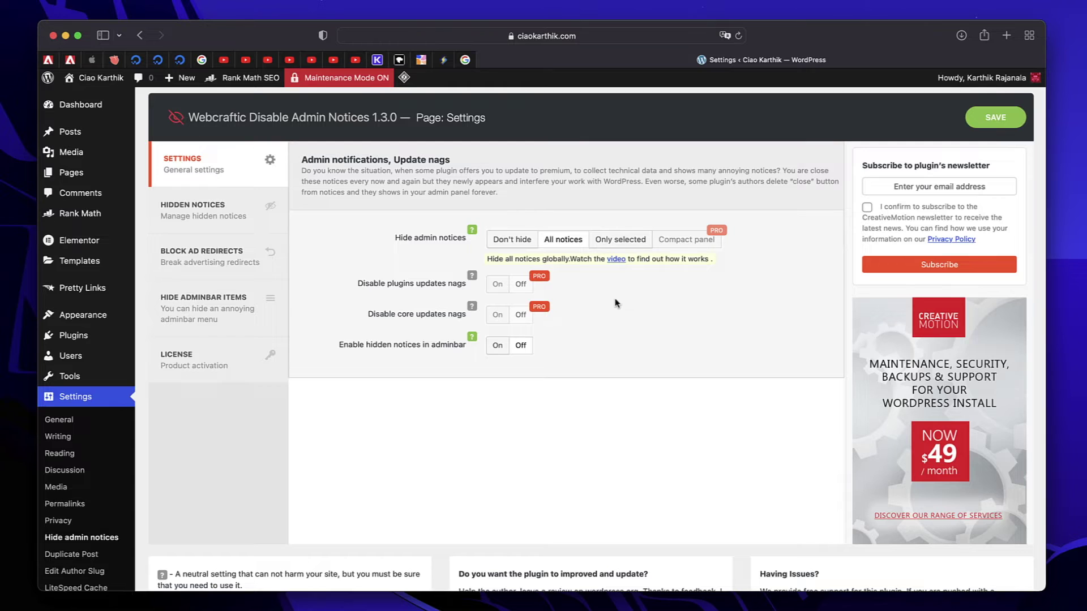
click(995, 119)
click(996, 118)
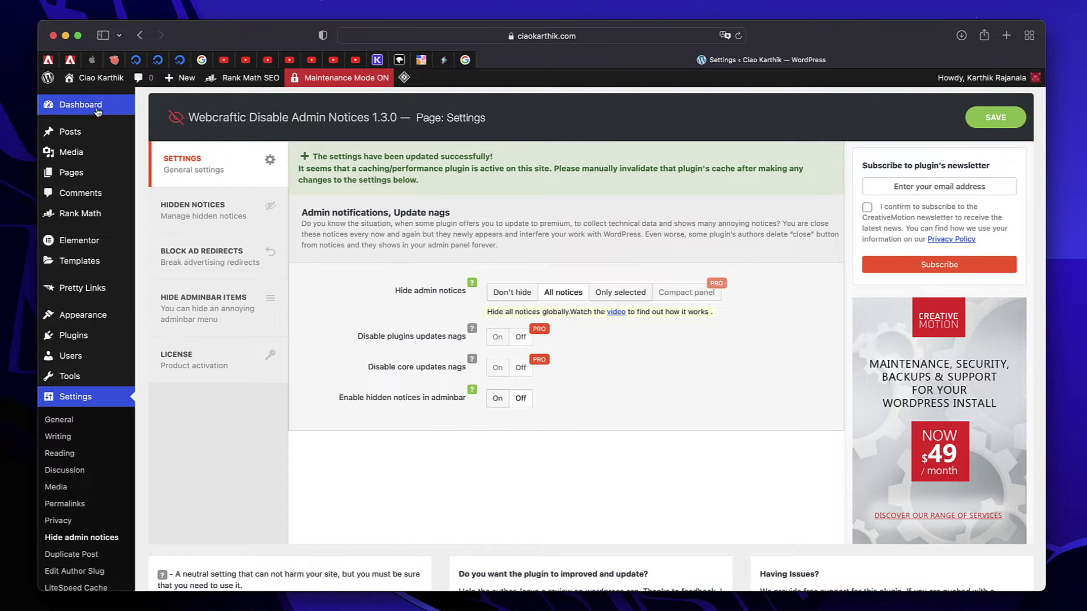
Step: Check the Dashboard, then deactivate and reactivate Disable Admin Notices Individually in Plugins
click(80, 105)
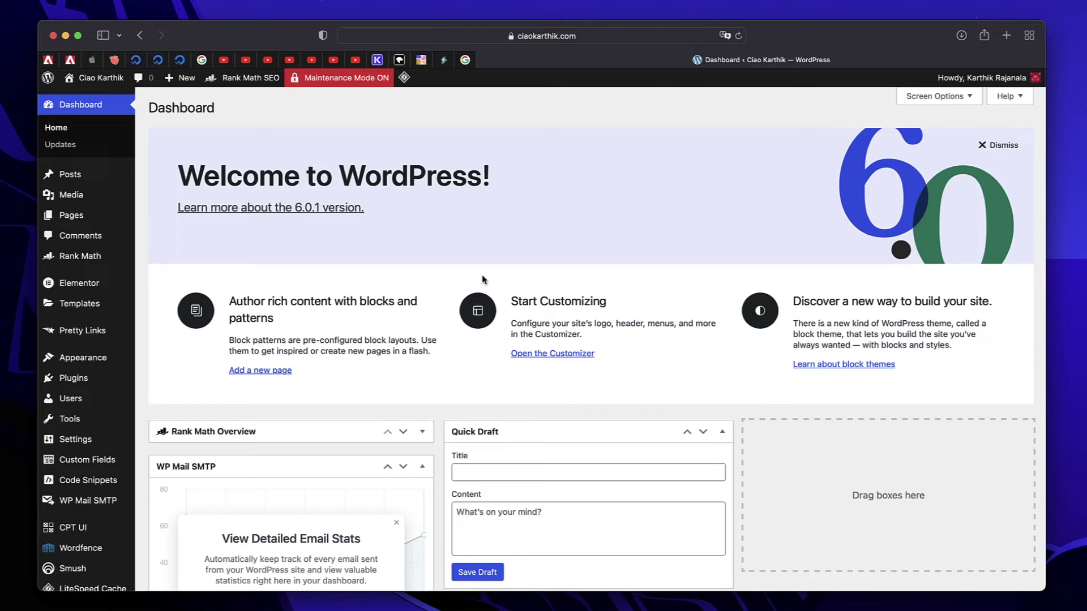
click(75, 389)
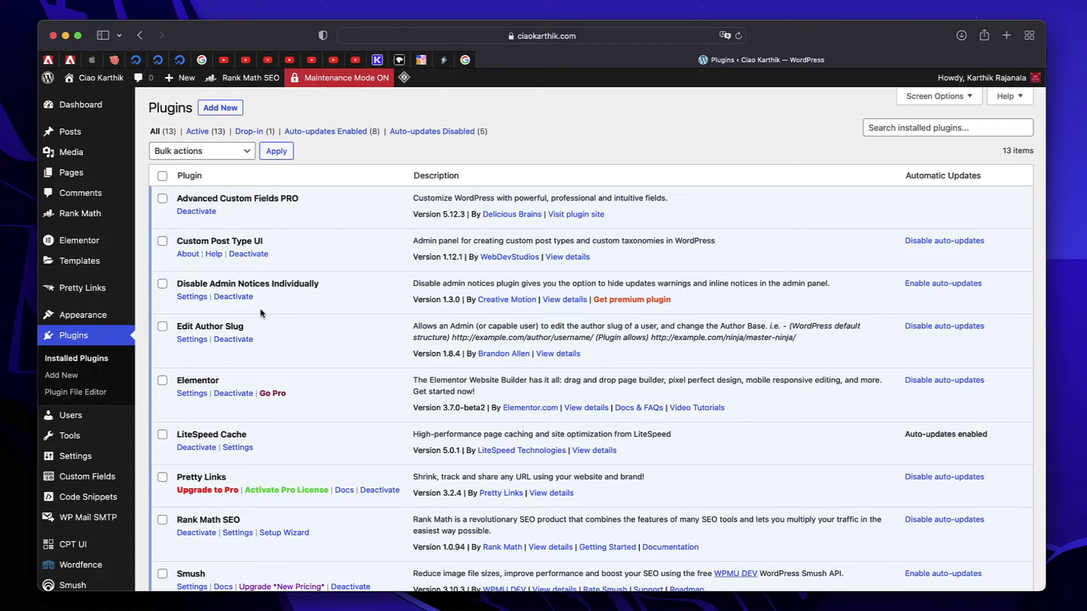
click(237, 303)
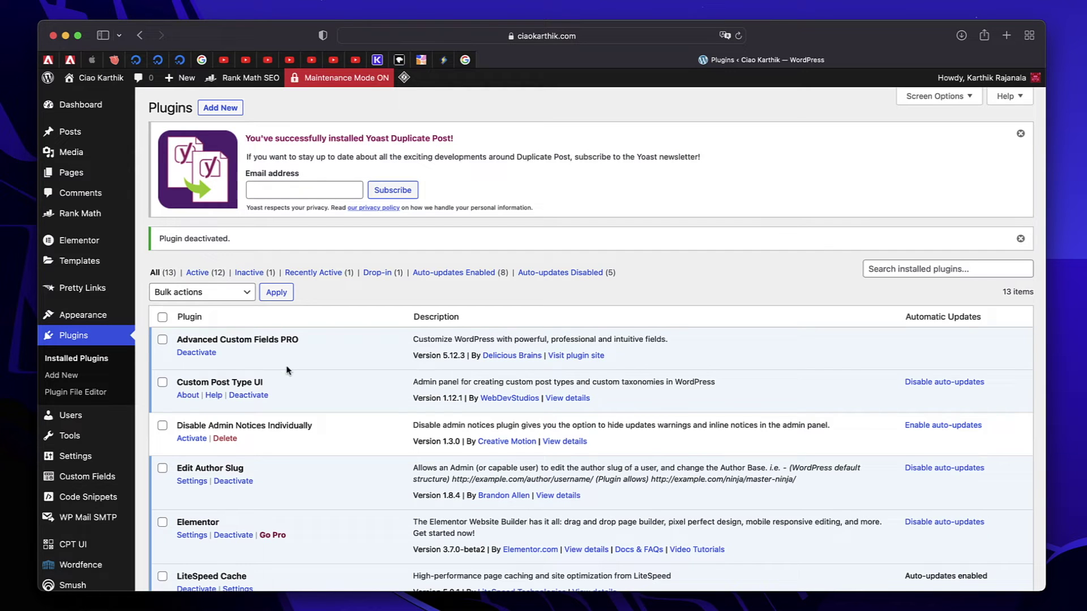
click(193, 440)
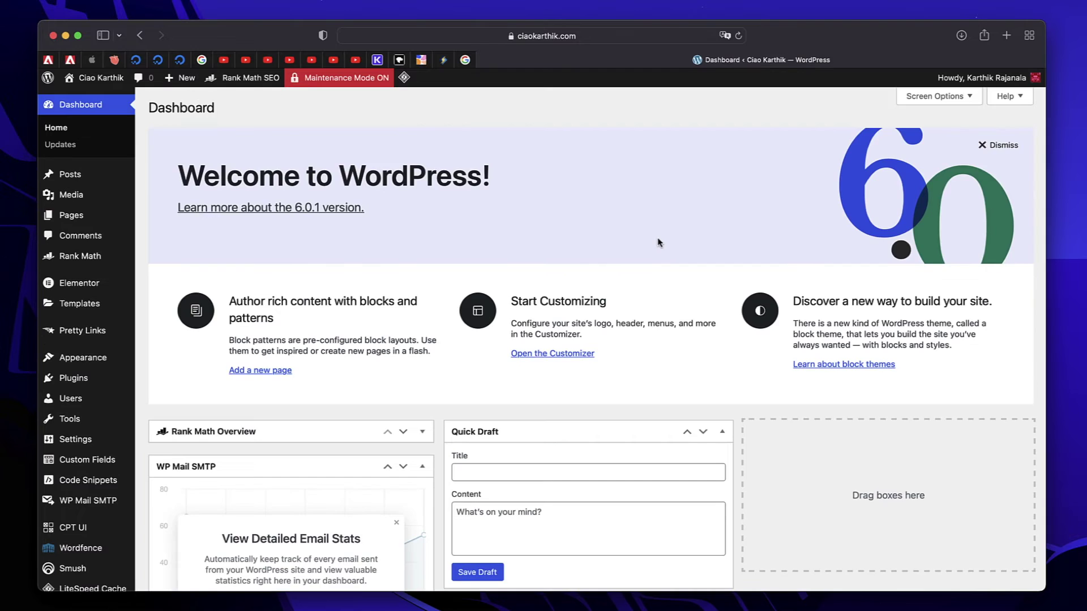
scroll(655, 235, down, 5)
scroll(657, 238, up, 5)
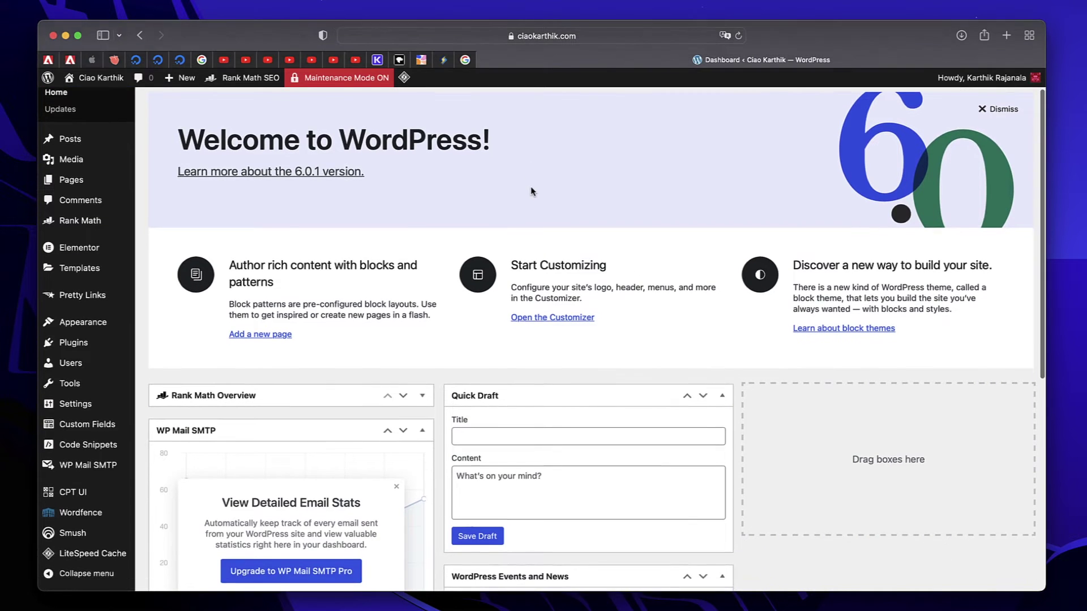
scroll(601, 349, down, 5)
scroll(602, 350, down, 5)
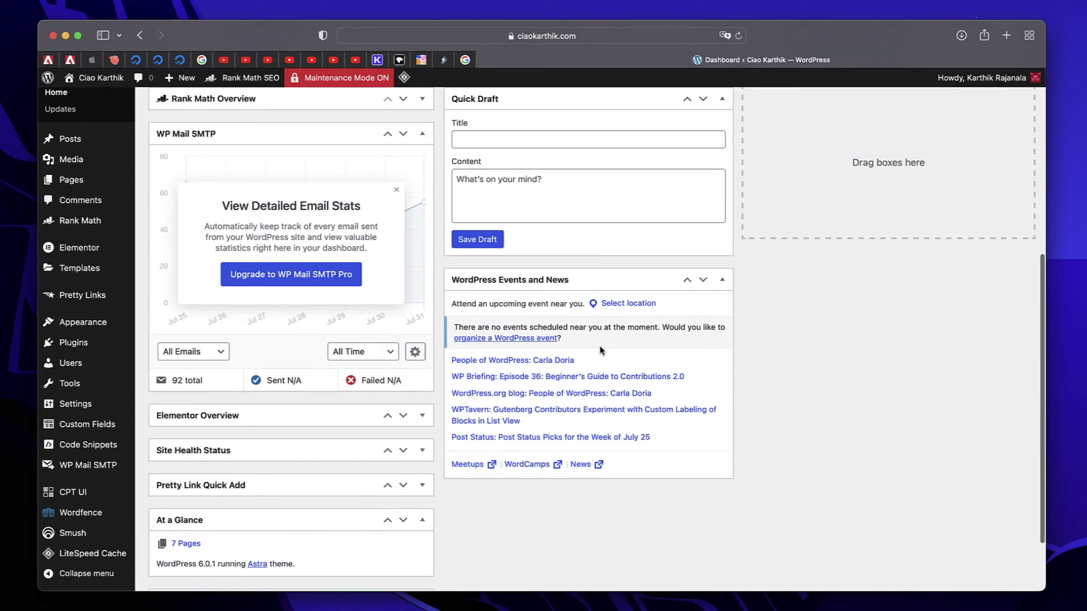
scroll(508, 398, up, 10)
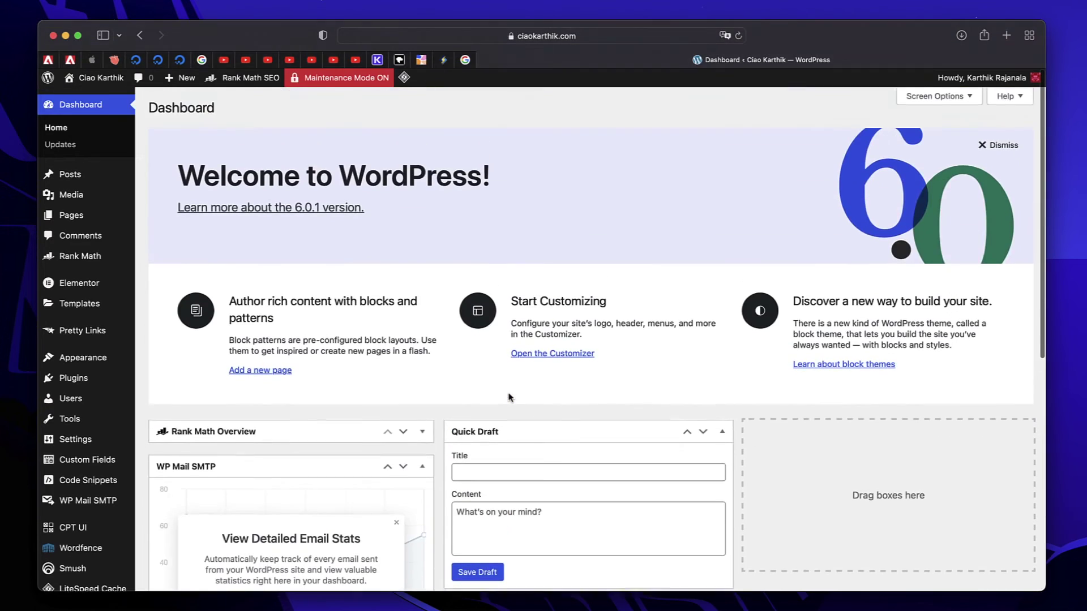
scroll(508, 397, down, 10)
scroll(507, 398, up, 10)
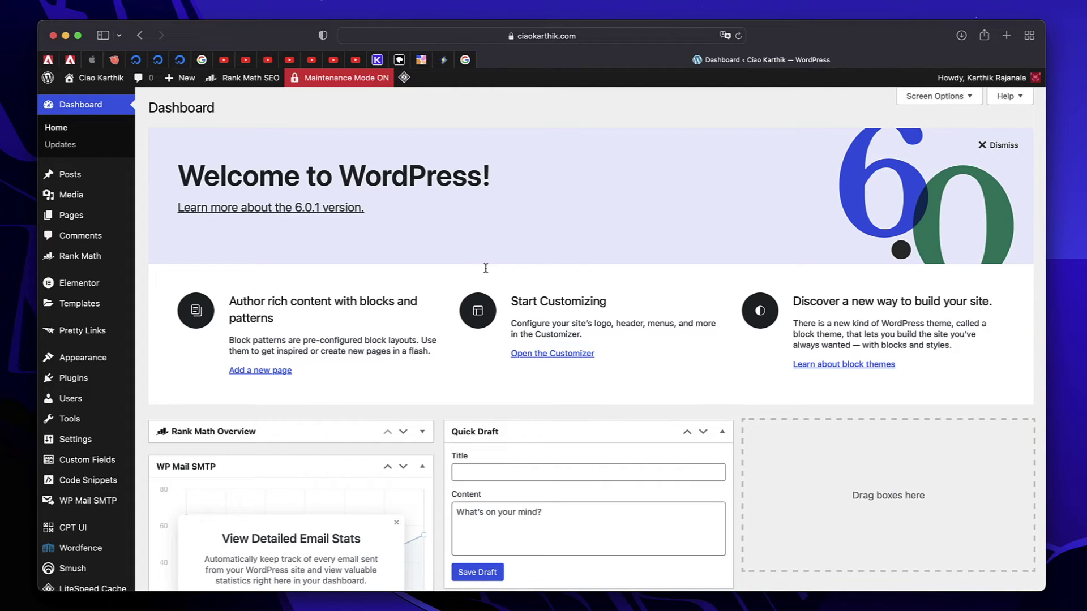
click(84, 383)
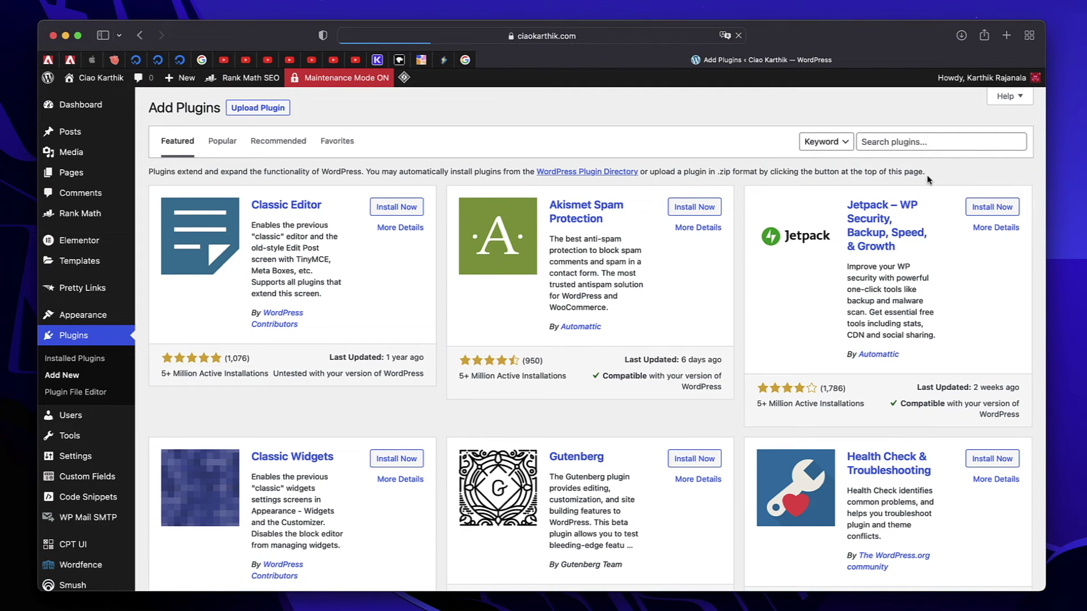
click(936, 141)
text(wpcode)
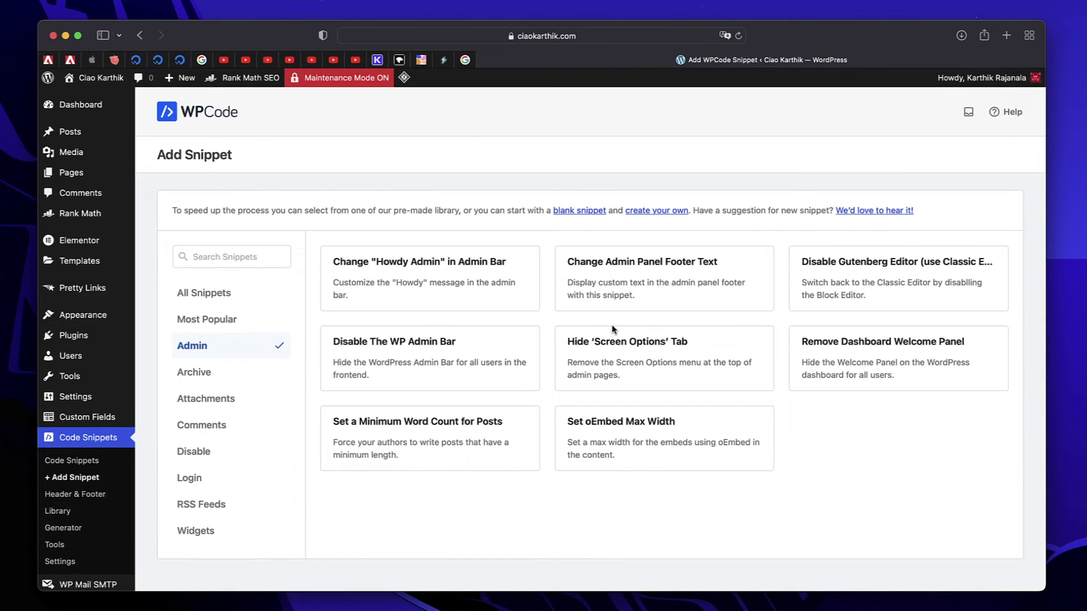
click(80, 108)
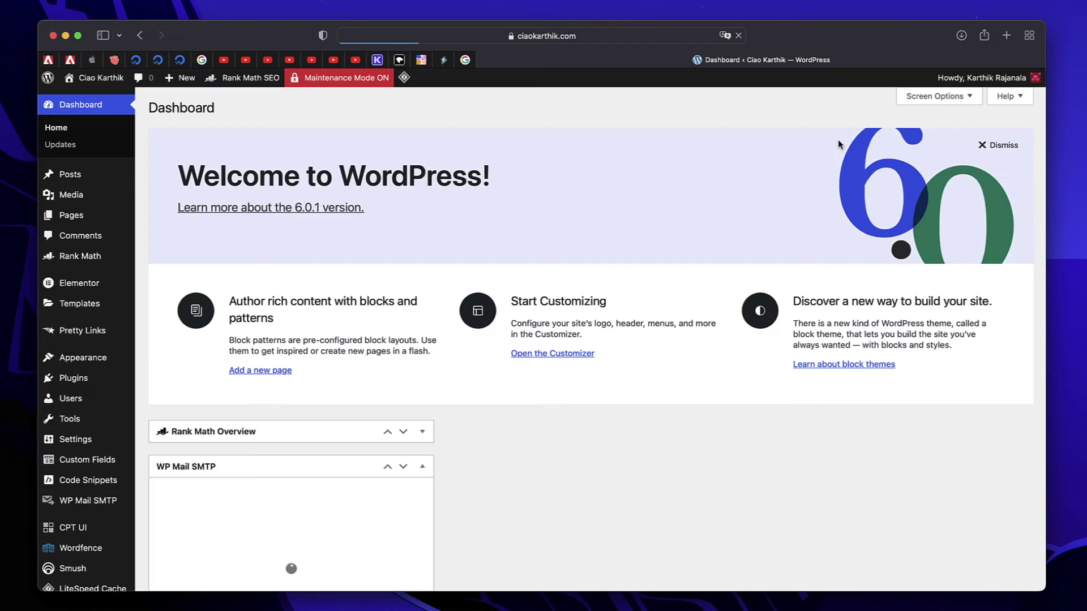
Step: In Screen Options, hide Quick Draft, Rank Math, WP Mail SMTP, Elementor, Site Health and Pretty Link widgets
click(937, 97)
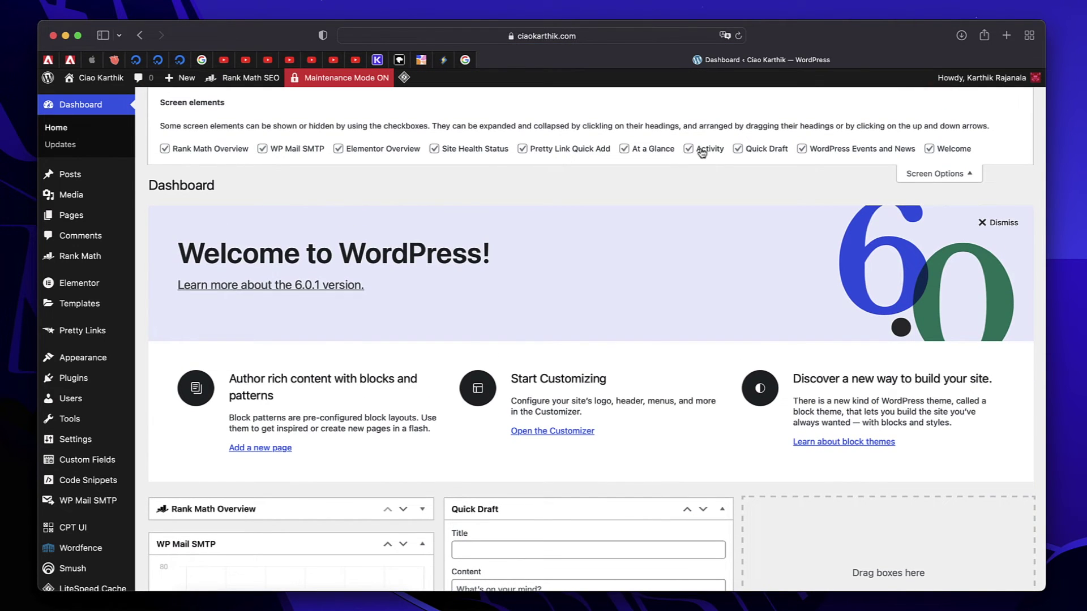
click(738, 149)
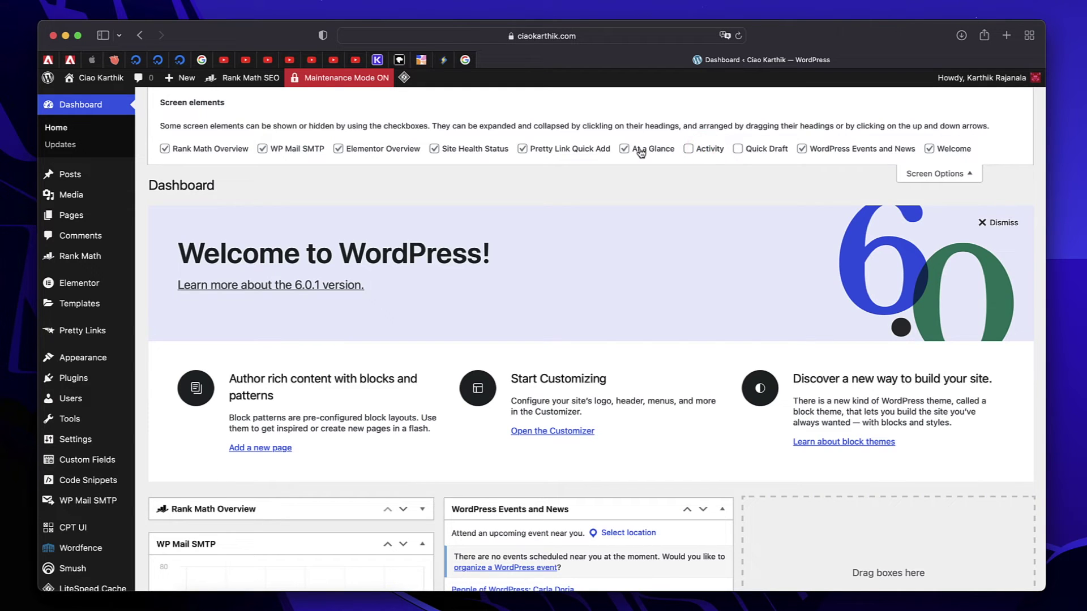
click(222, 150)
click(291, 149)
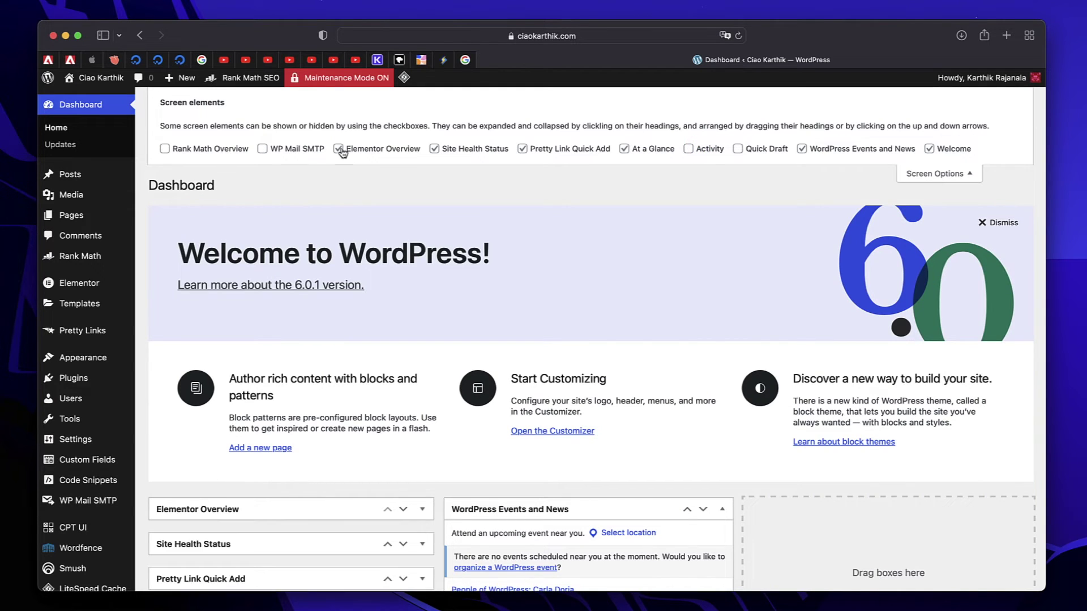
click(357, 149)
click(457, 151)
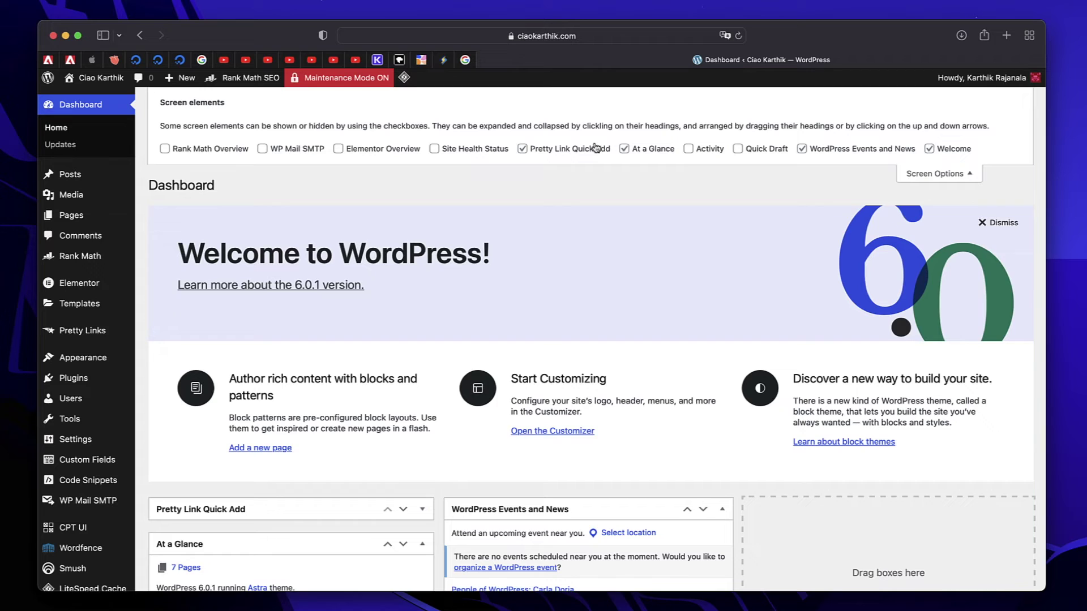
click(569, 150)
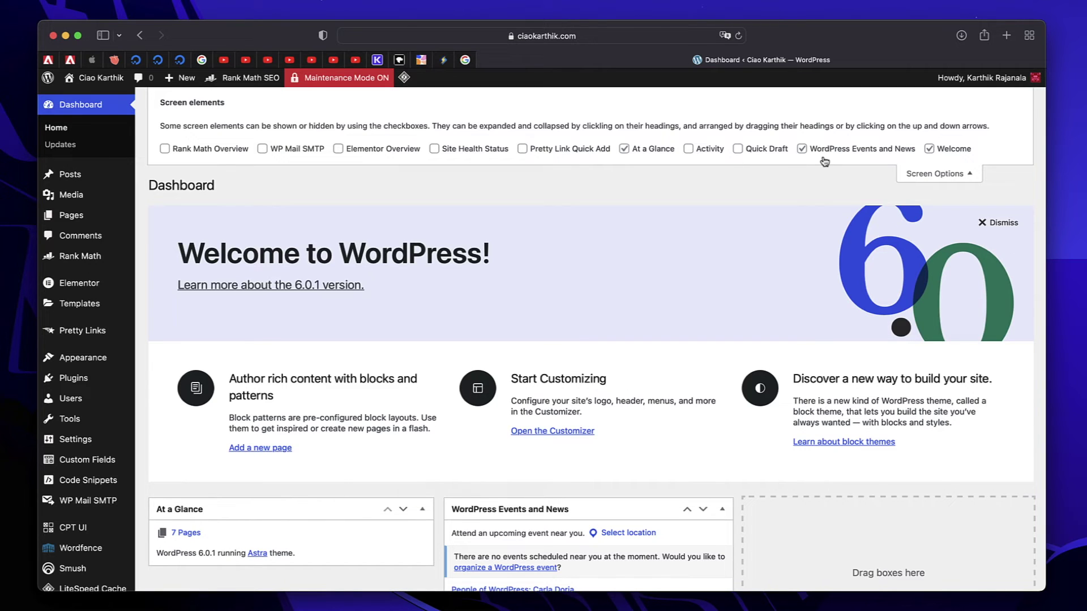
Step: Hide WordPress Events and News and the Welcome panel, keep At a Glance, and collapse Screen Options
click(842, 154)
click(950, 151)
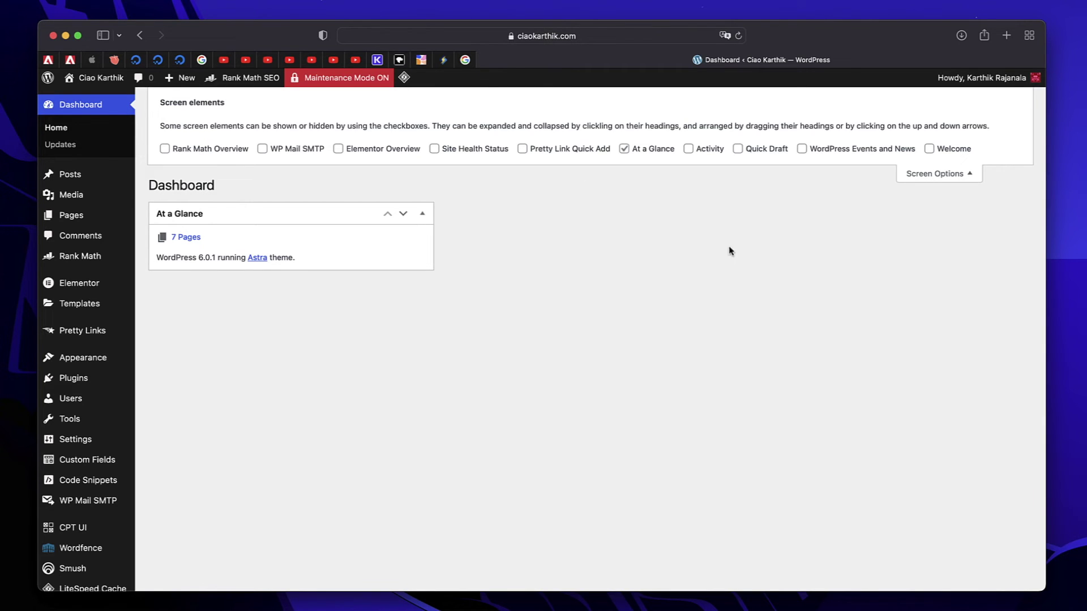
click(638, 149)
click(638, 149)
click(926, 173)
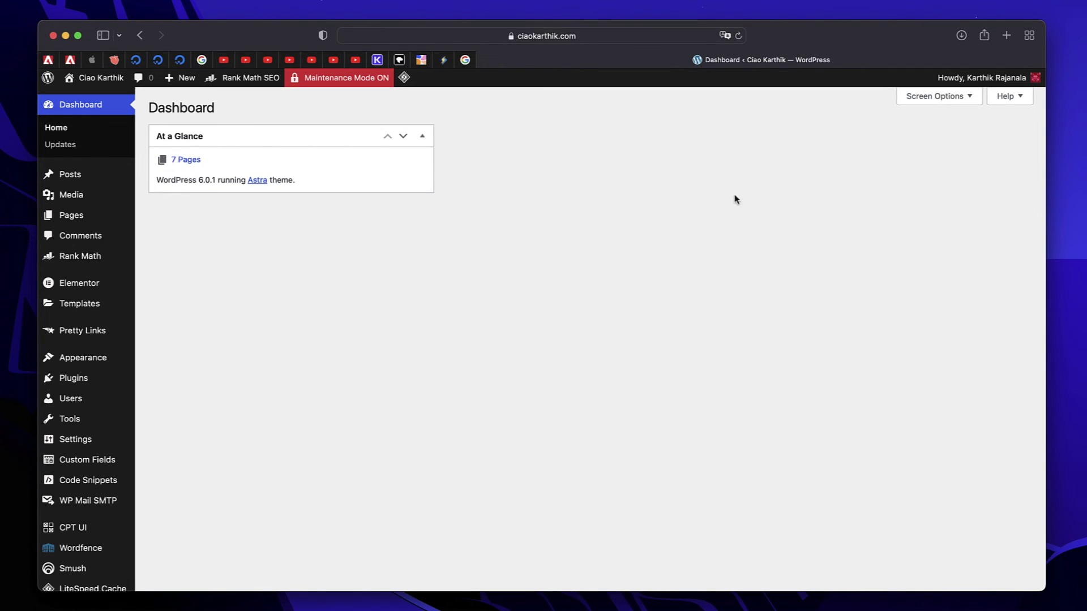
Step: Add the Admin snippet Hide 'Screen Options' Tab in Code Snippets, switch it to Active and update
mouse_move(119, 440)
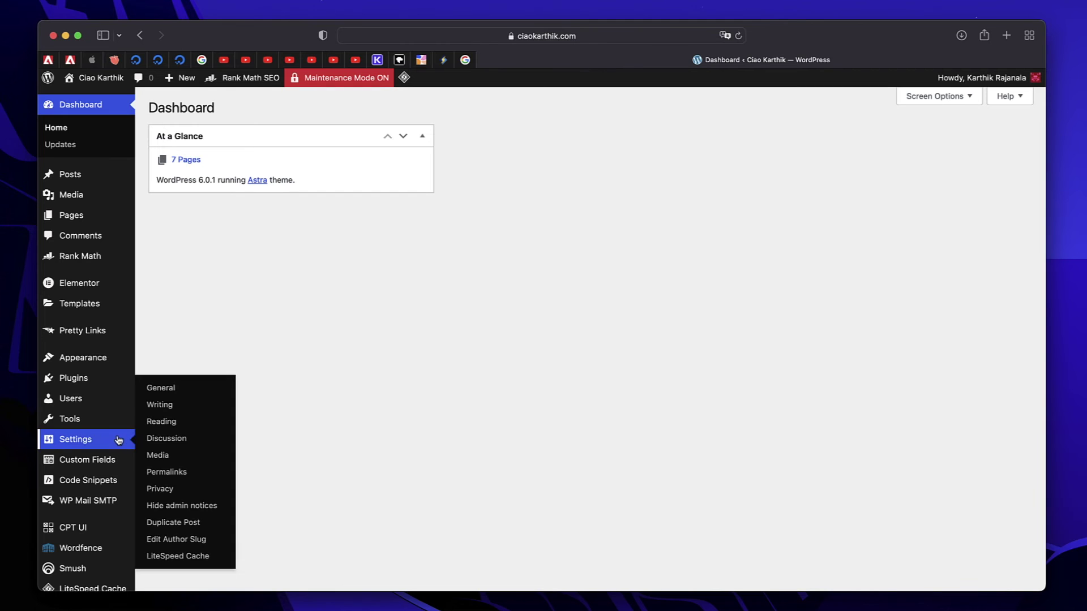
click(101, 479)
click(278, 164)
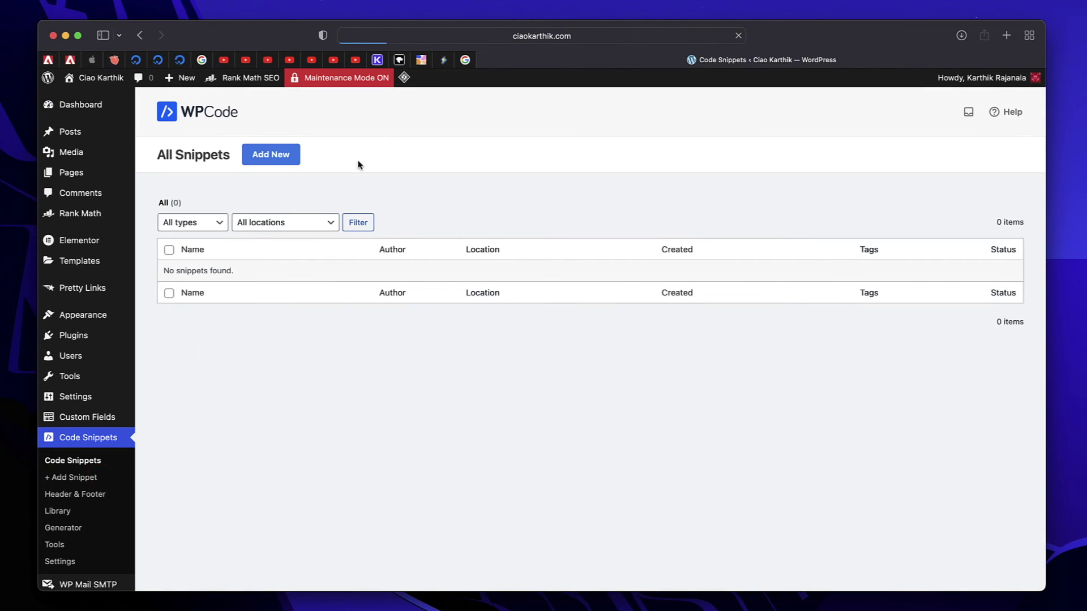
click(205, 346)
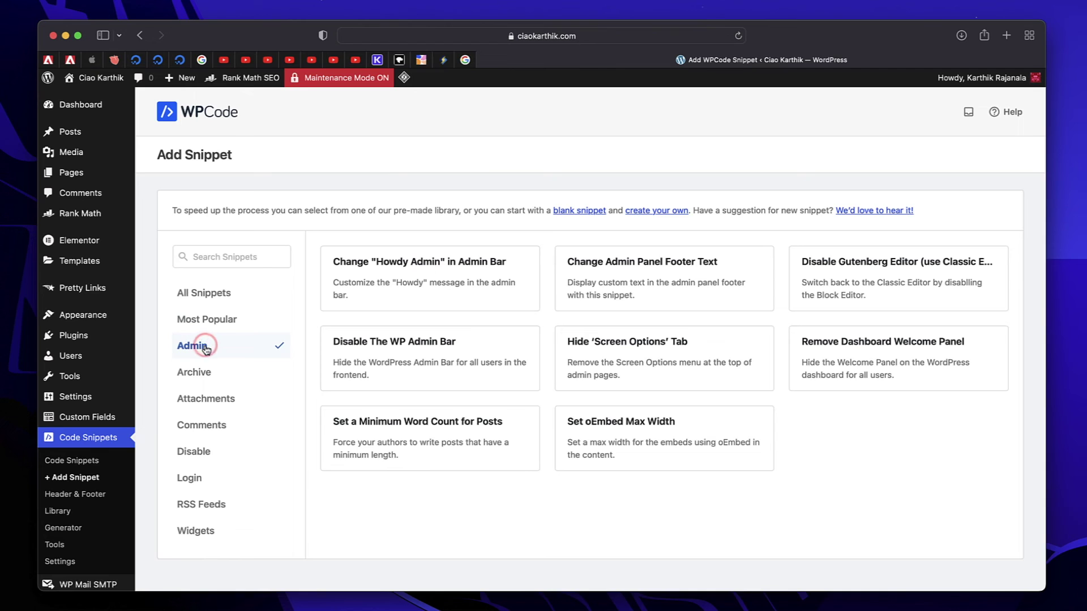
mouse_move(692, 354)
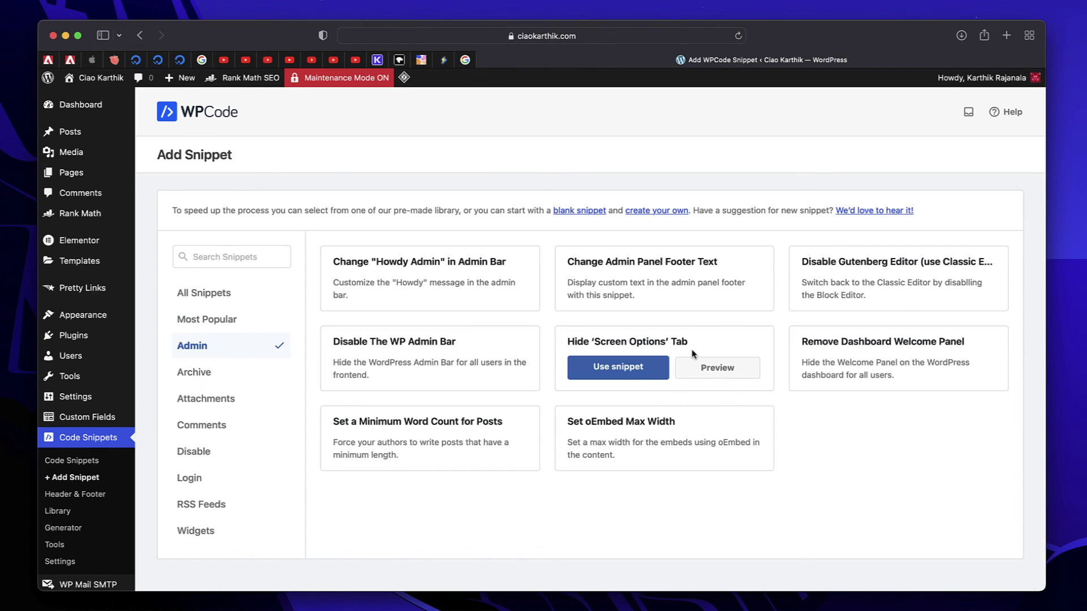
click(617, 371)
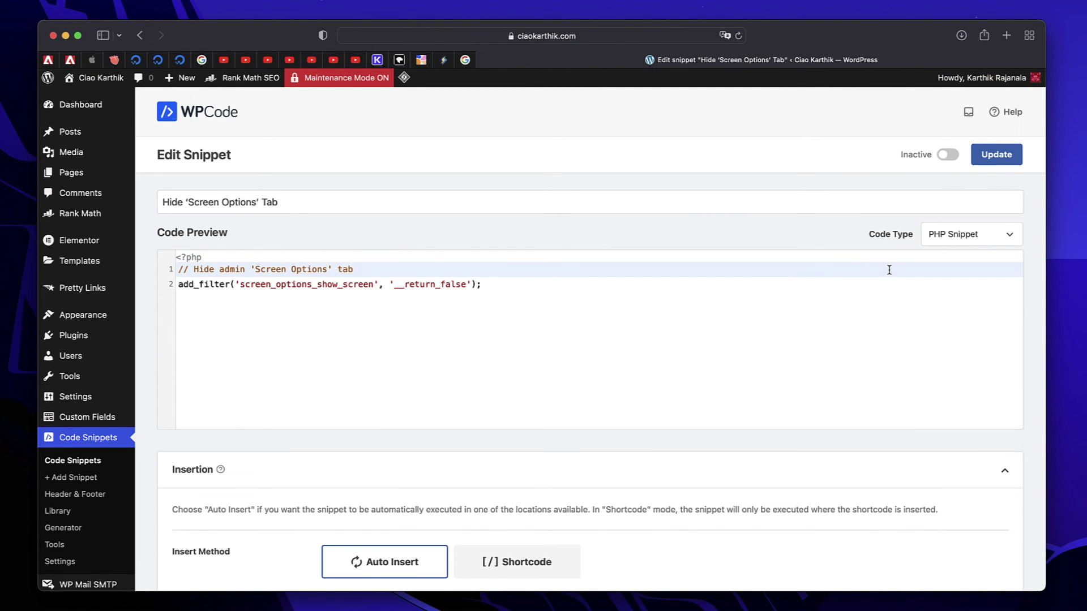
click(946, 157)
click(1005, 157)
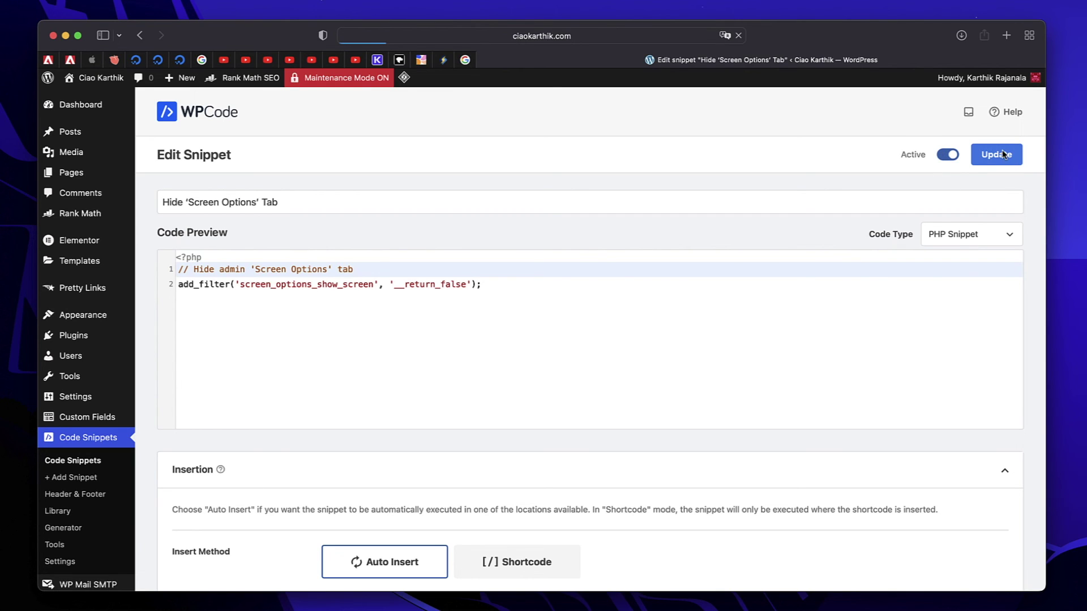